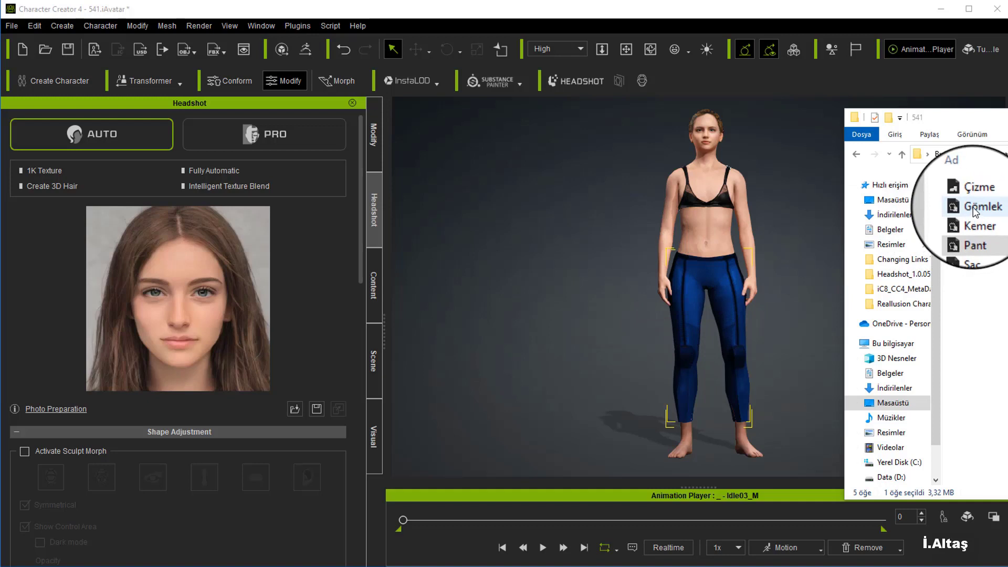
Dress the character in the blue trousers with the Gömlek, Çizme and Kemer items from folder 541.
left_click_drag(974, 210, 718, 242)
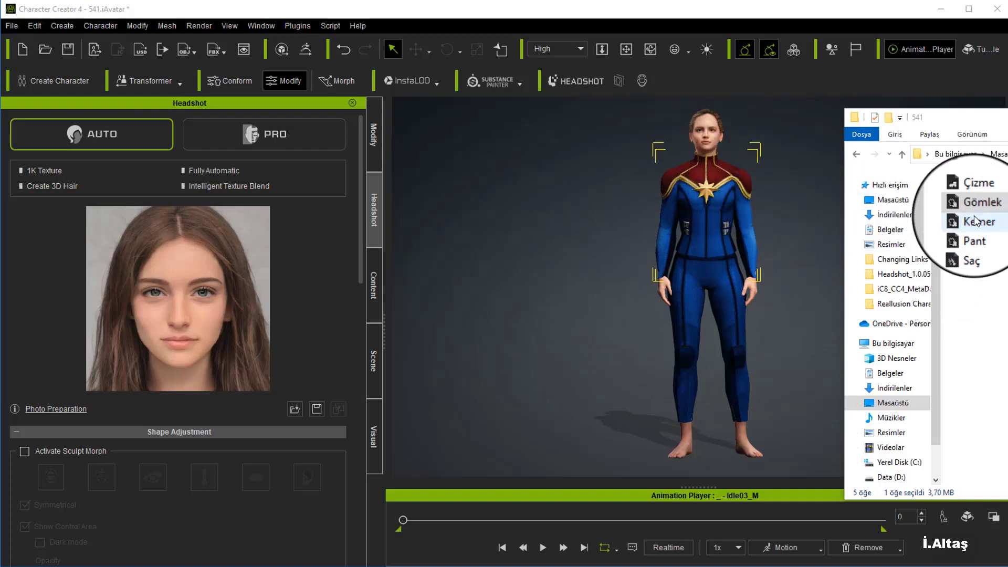
left_click_drag(969, 194, 707, 260)
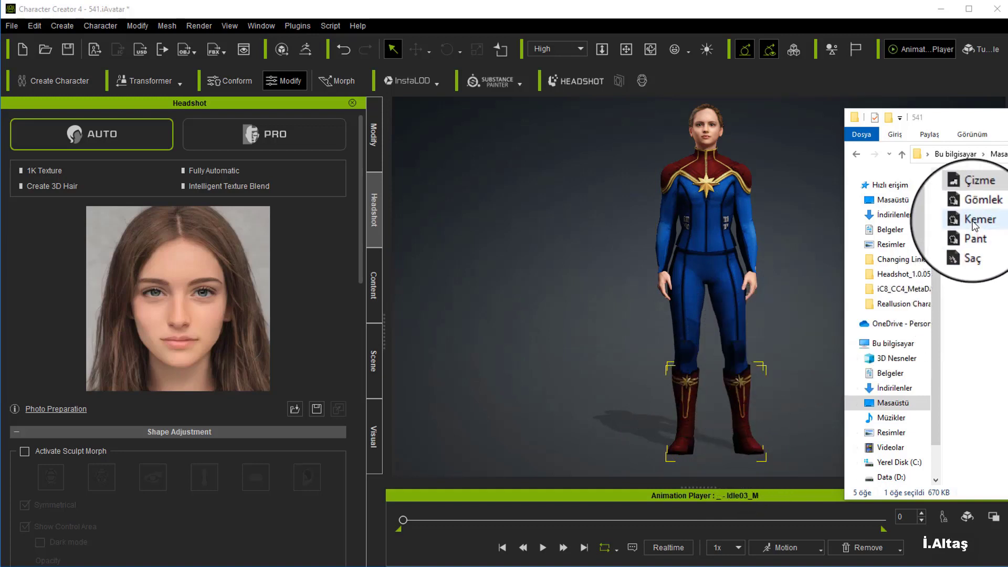
left_click_drag(974, 223, 703, 281)
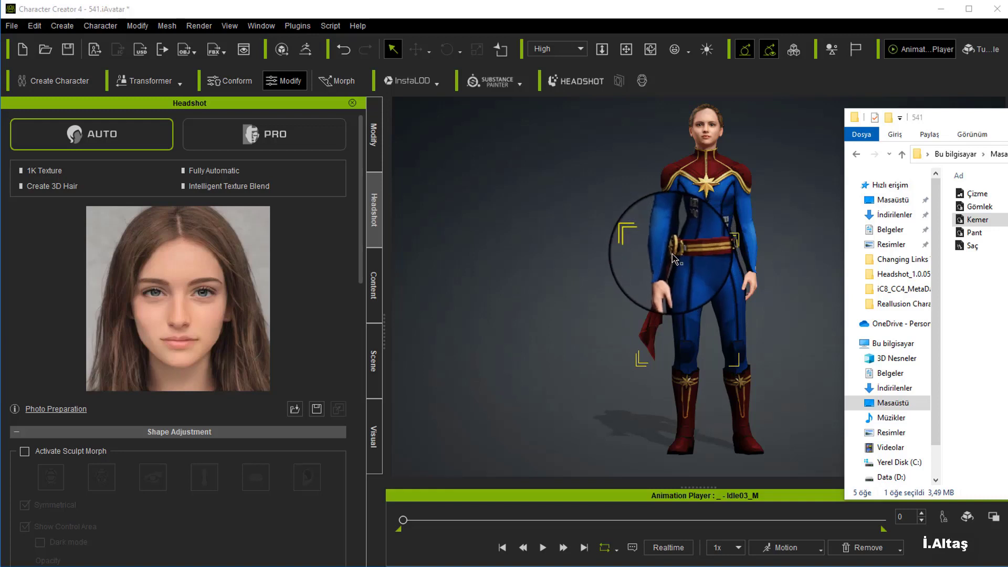
left_click(650, 50)
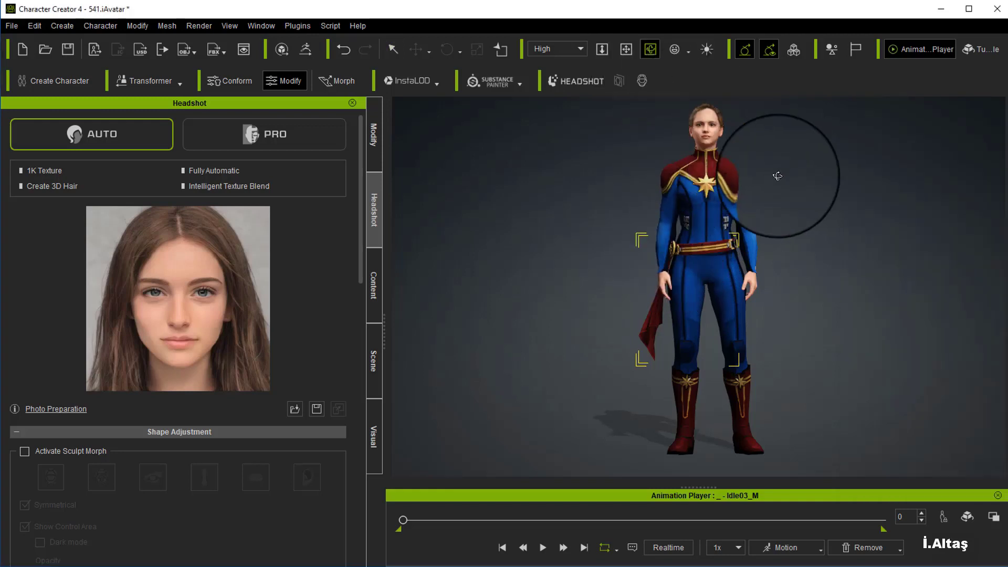
left_click_drag(798, 176, 769, 311)
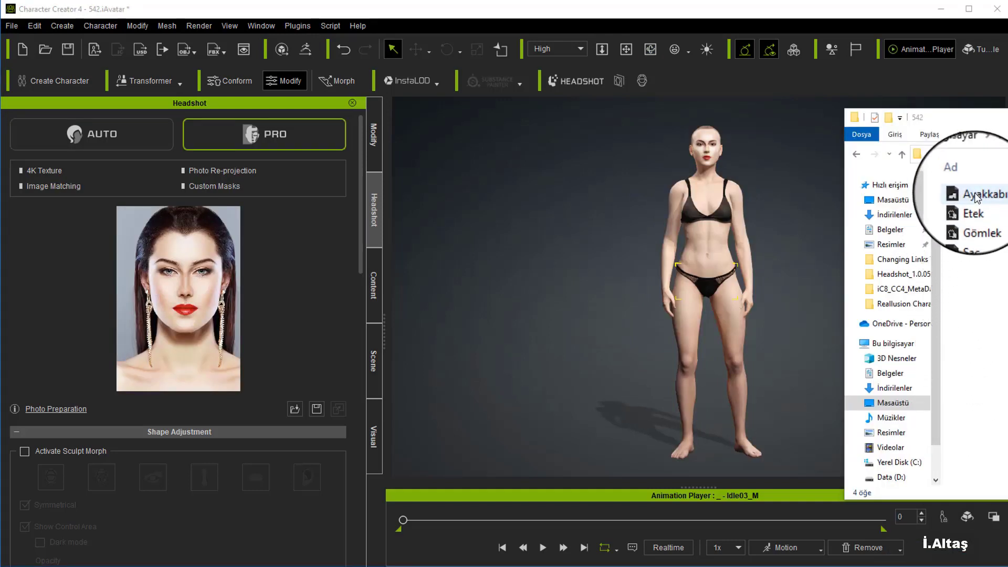
Dress the 542 character with the Ayakkabı, Etek and Gömlek items from folder 542.
left_click_drag(976, 194, 701, 260)
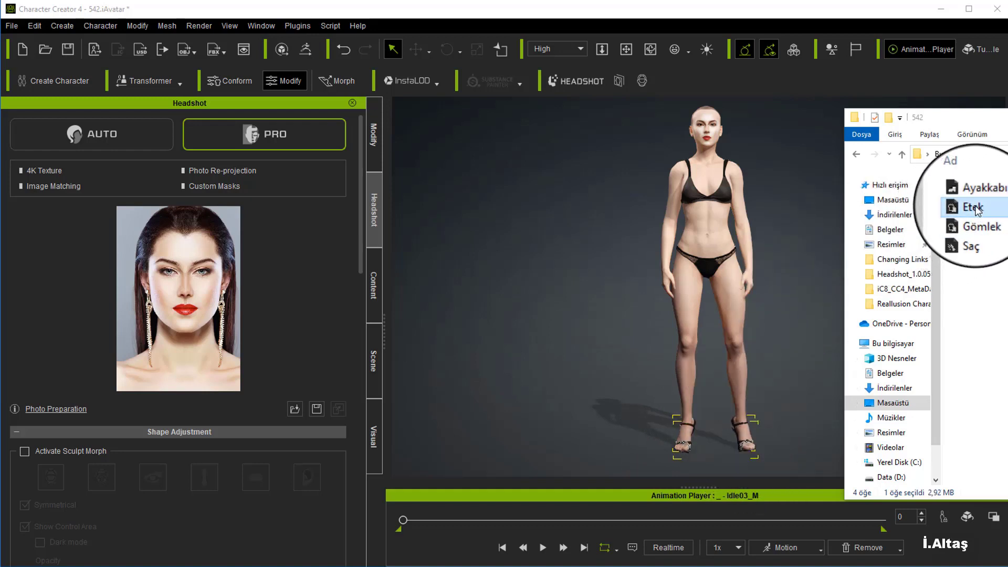
left_click_drag(975, 210, 718, 259)
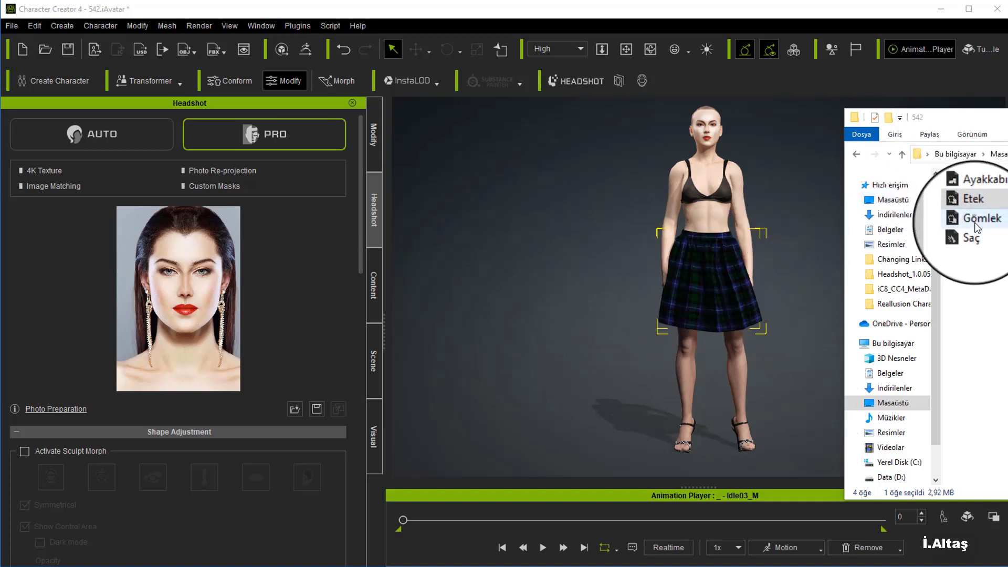
left_click_drag(975, 221, 708, 222)
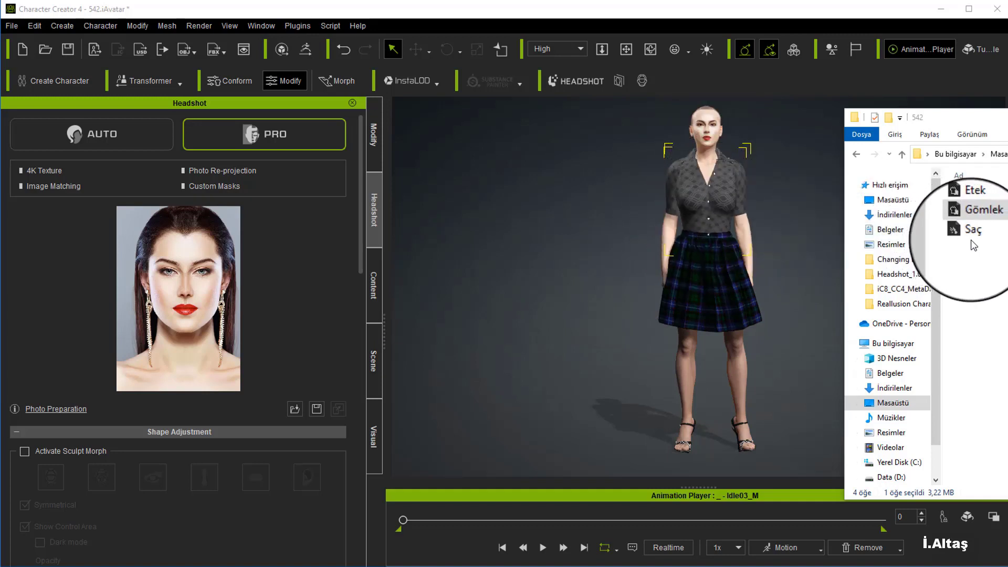
Apply the Saç hair item from folder 542 to the bald character and inspect the outfit from all sides.
left_click_drag(972, 234, 709, 202)
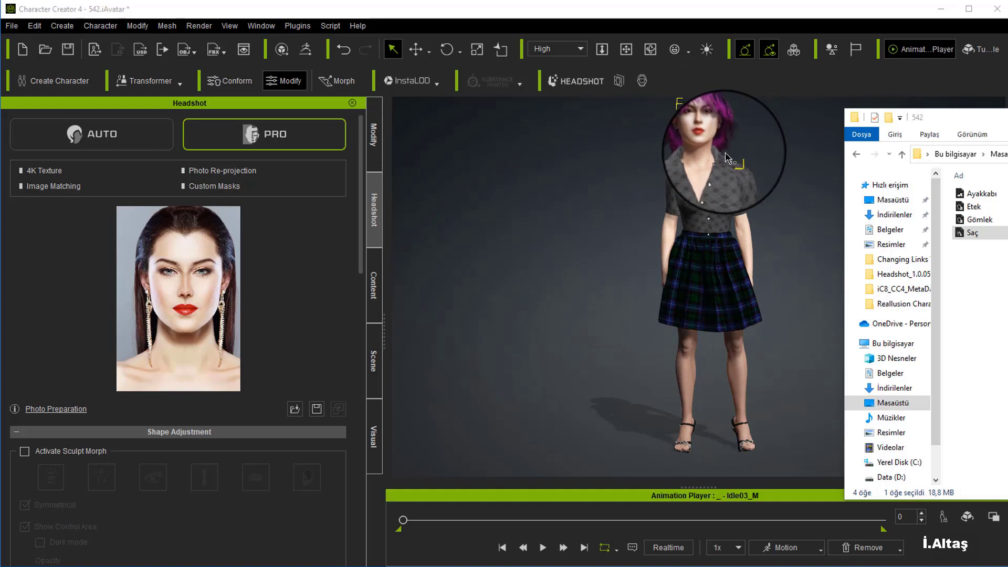
left_click(650, 49)
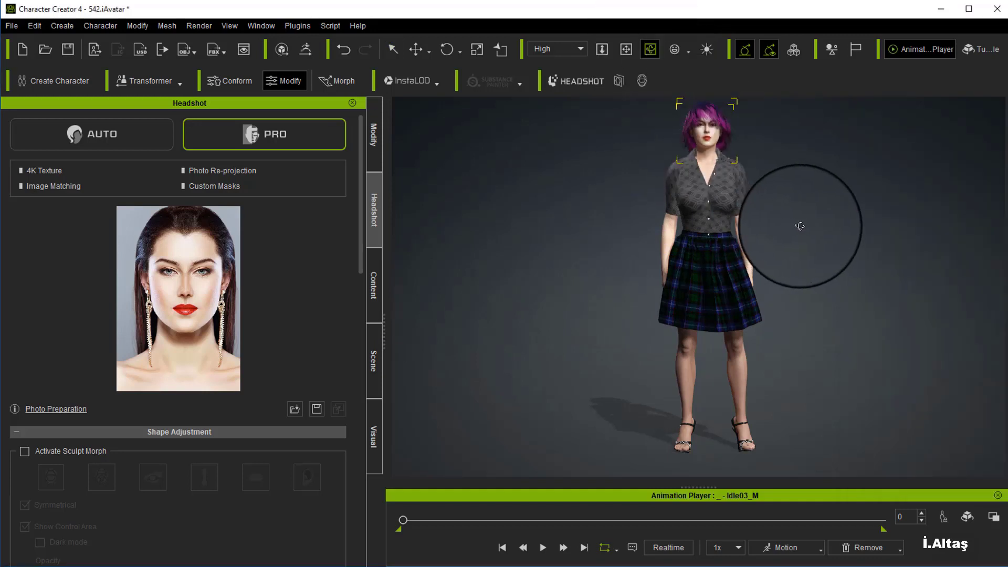
left_click_drag(799, 226, 551, 231)
left_click_drag(805, 231, 562, 267)
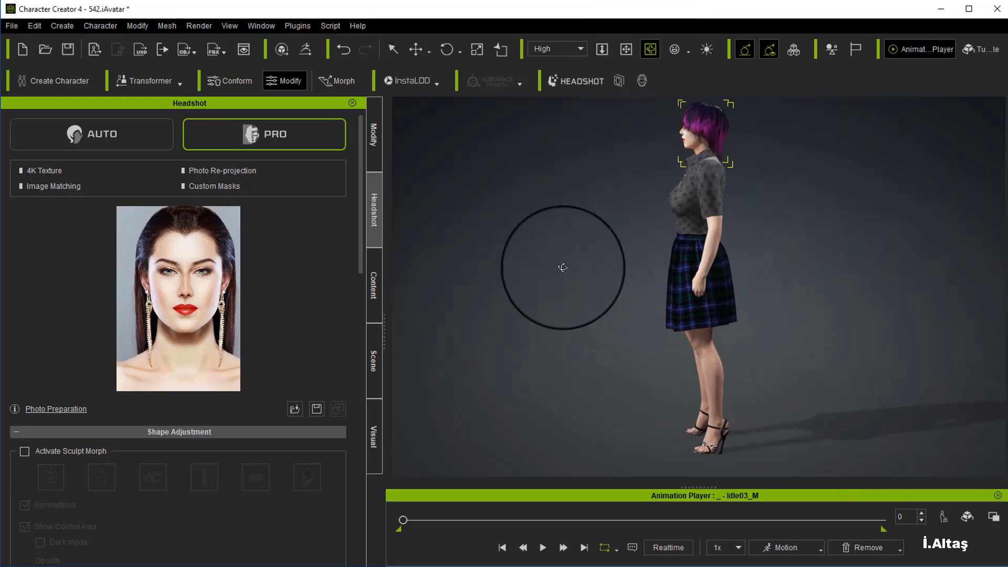
left_click_drag(810, 237, 423, 243)
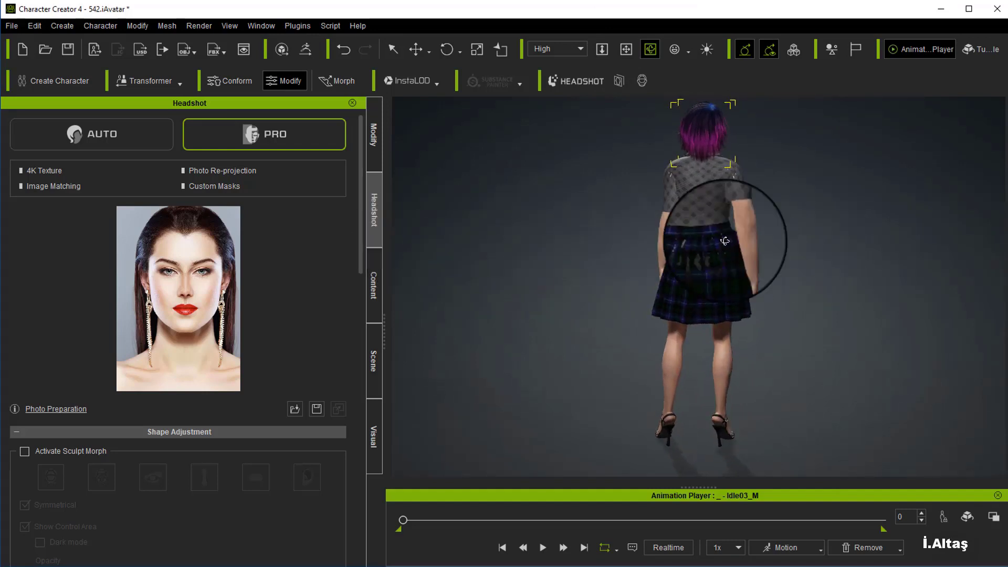
left_click_drag(724, 241, 811, 278)
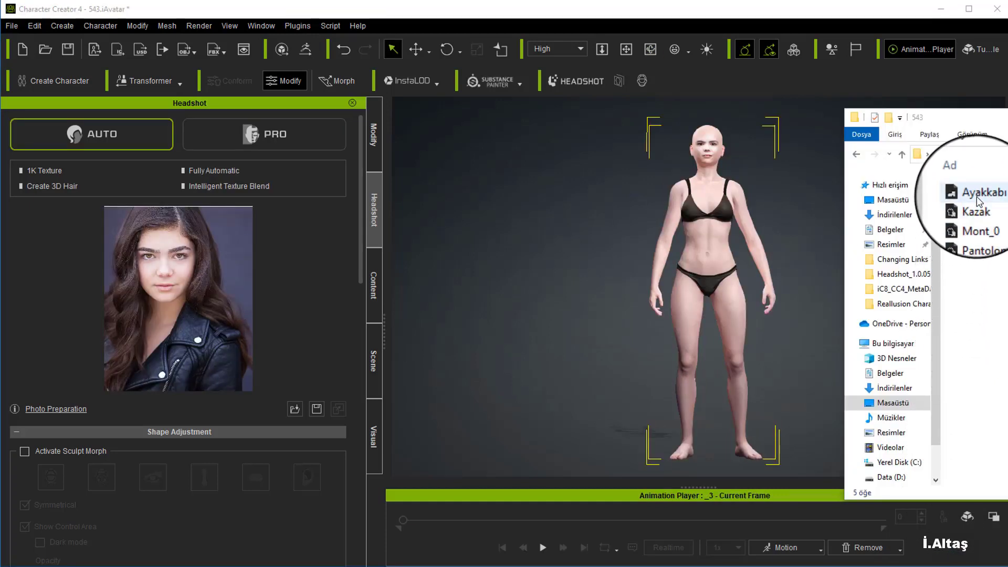
Apply the Ayakkabı, Kazak and Saç items from folder 543 to the 543 character.
left_click_drag(977, 196, 702, 248)
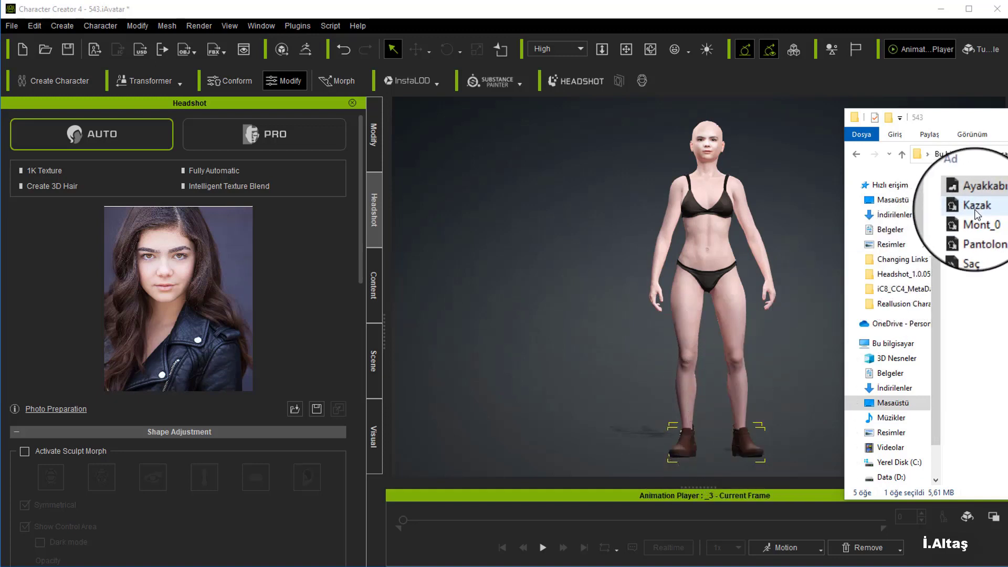
left_click_drag(975, 207, 711, 241)
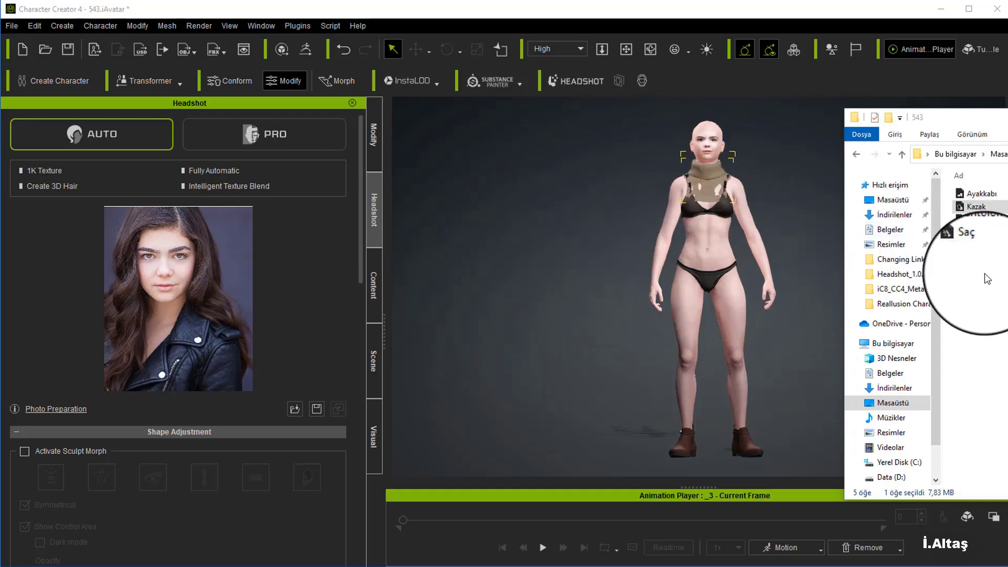
left_click_drag(975, 245, 700, 168)
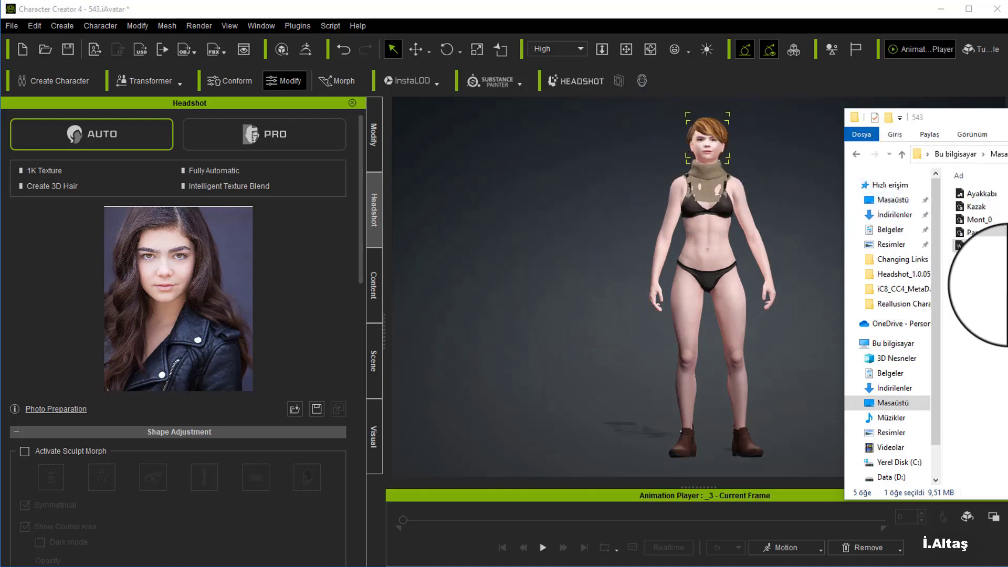
Add the Pantolon and Mont_0 garments from folder 543 to the character and check the outfit from behind.
left_click_drag(970, 233, 704, 286)
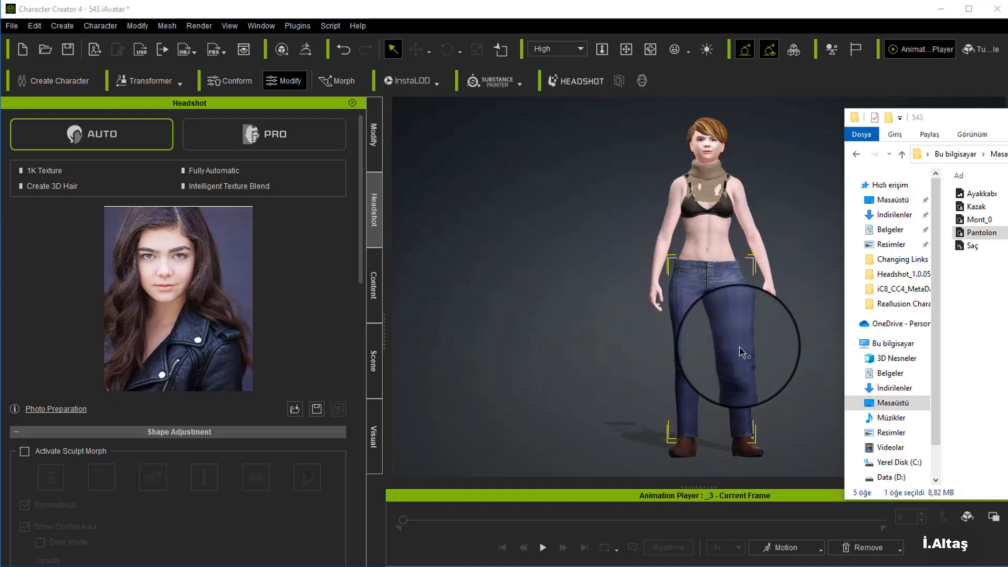
left_click(740, 416)
left_click(866, 352)
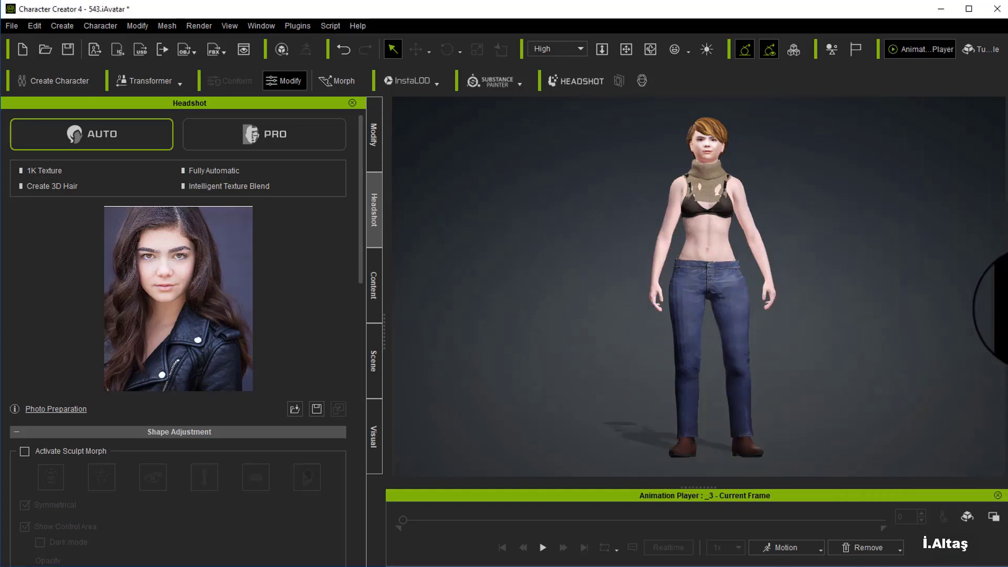
key("alt+Tab")
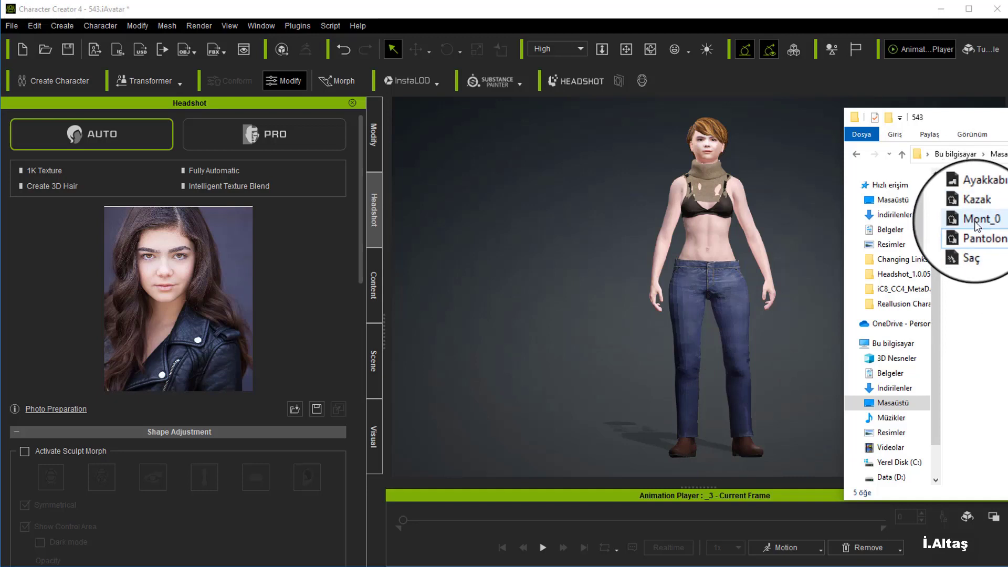
left_click_drag(975, 220, 711, 256)
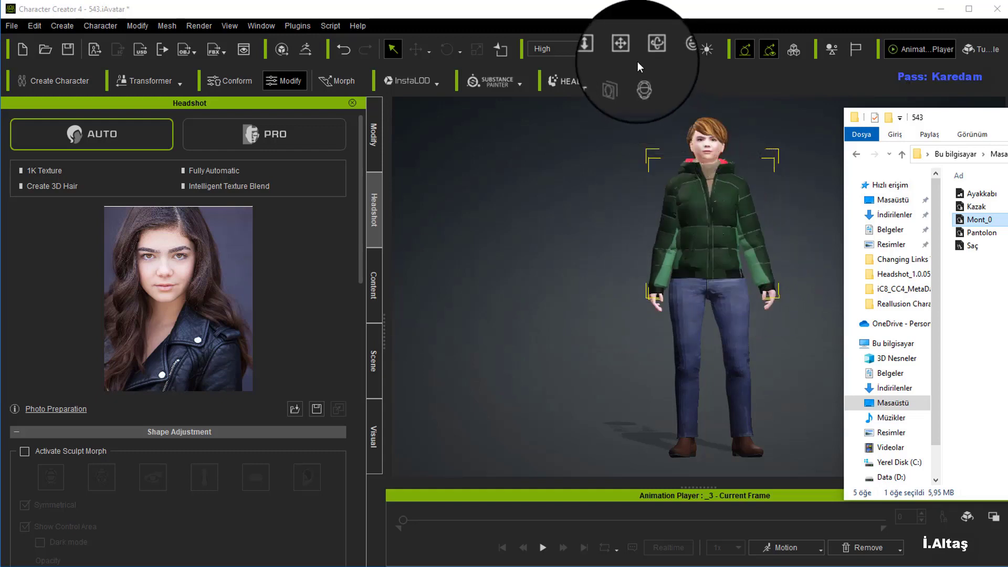
left_click(649, 48)
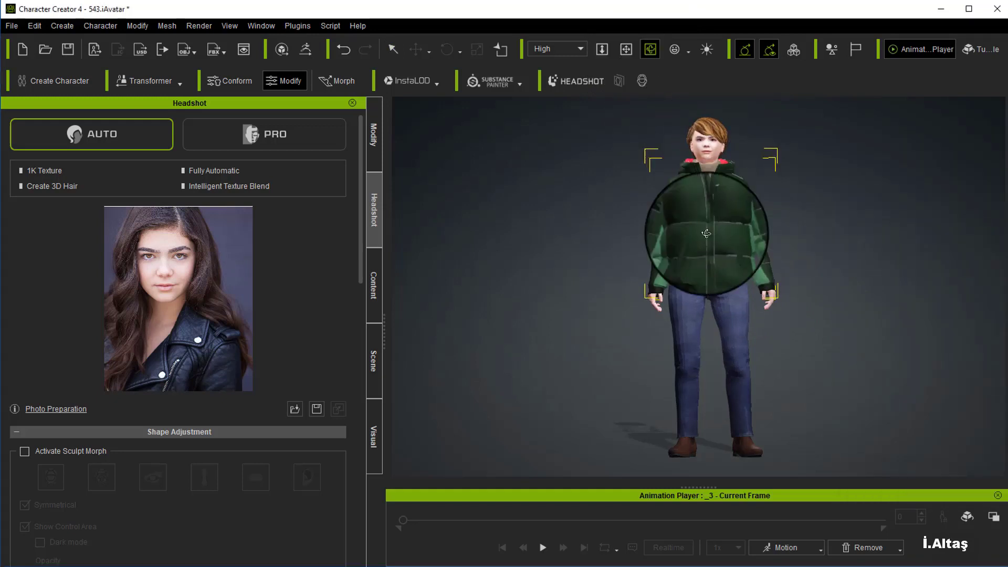
left_click_drag(686, 315, 427, 285)
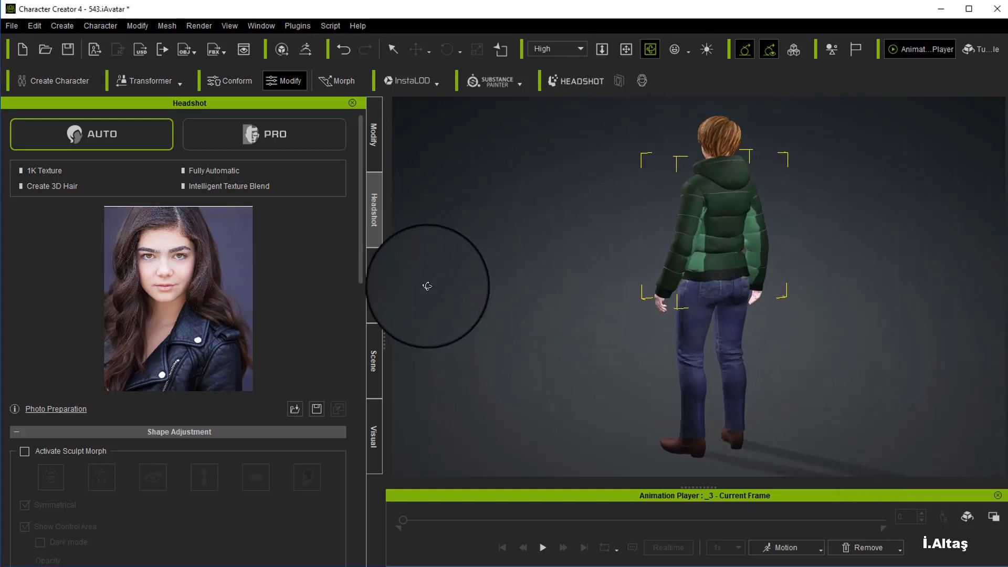
left_click_drag(857, 243, 766, 279)
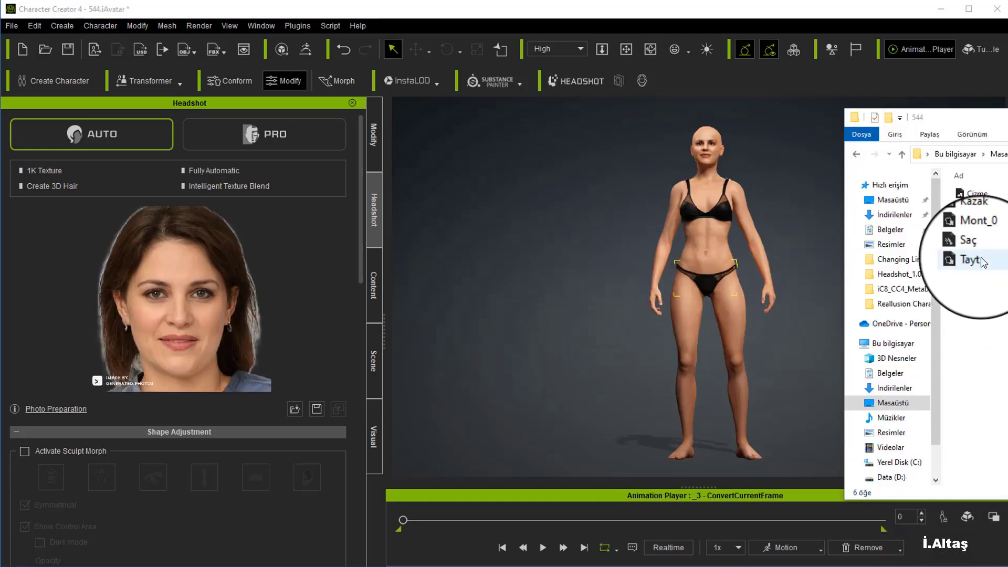
Apply the Çizme, Tayt and Saç items from folder 544 to the 544 character.
left_click_drag(975, 194, 707, 247)
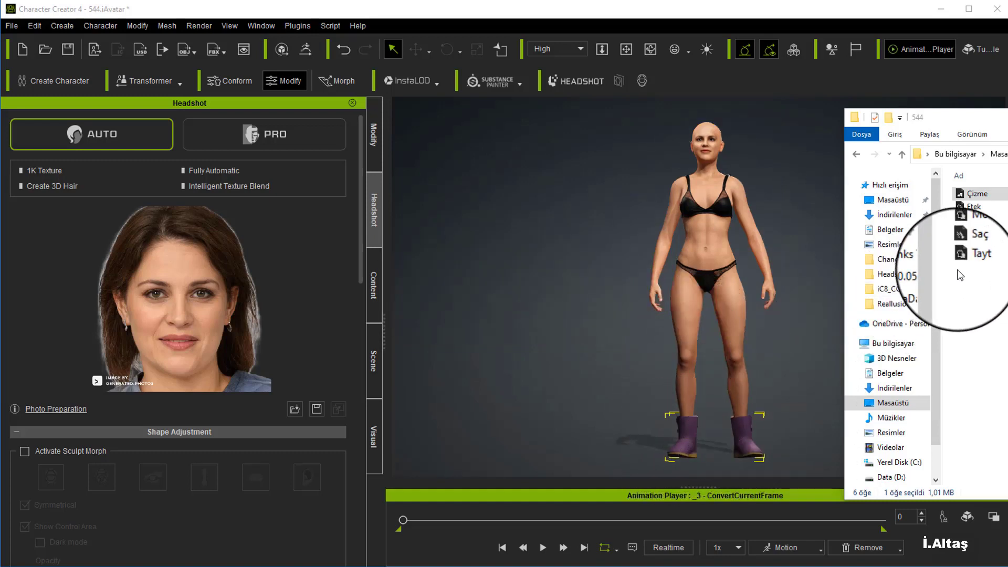
left_click_drag(972, 259, 715, 310)
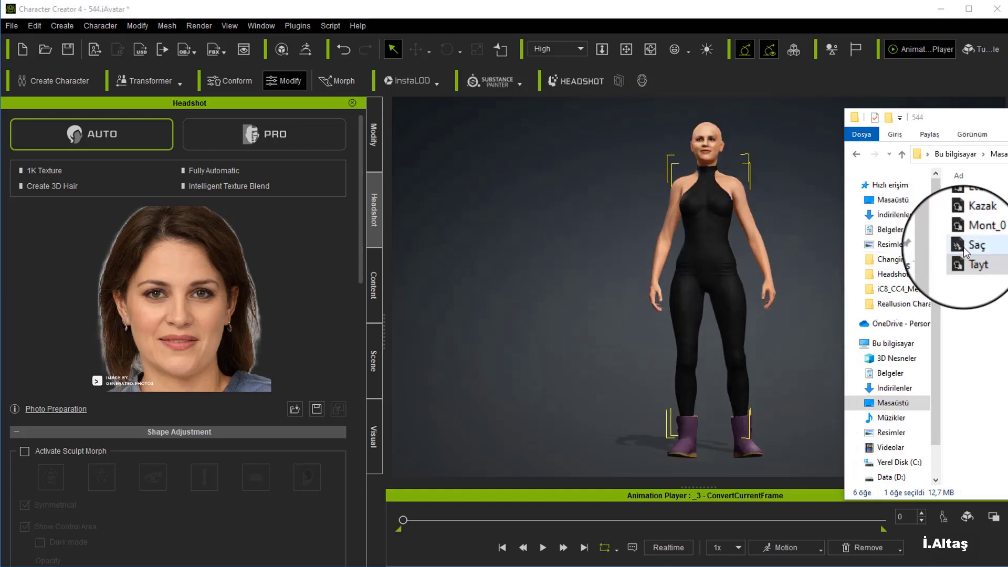
left_click_drag(970, 246, 703, 259)
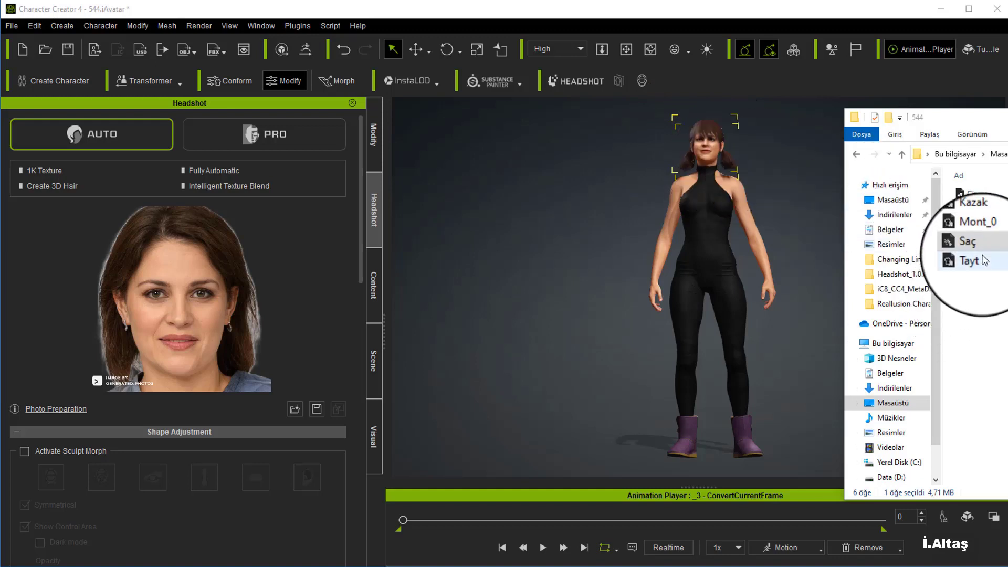
Layer the Etek, Kazak and Mont_0 garments from folder 544 over the character's bodysuit and inspect the outfit from the side.
left_click(973, 206)
left_click_drag(973, 206, 702, 251)
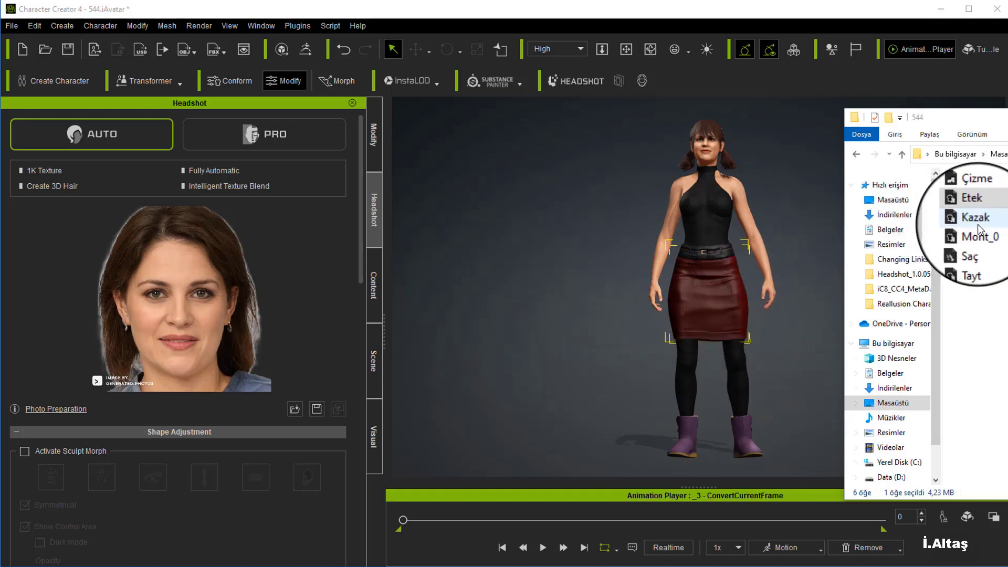
left_click_drag(978, 225, 711, 235)
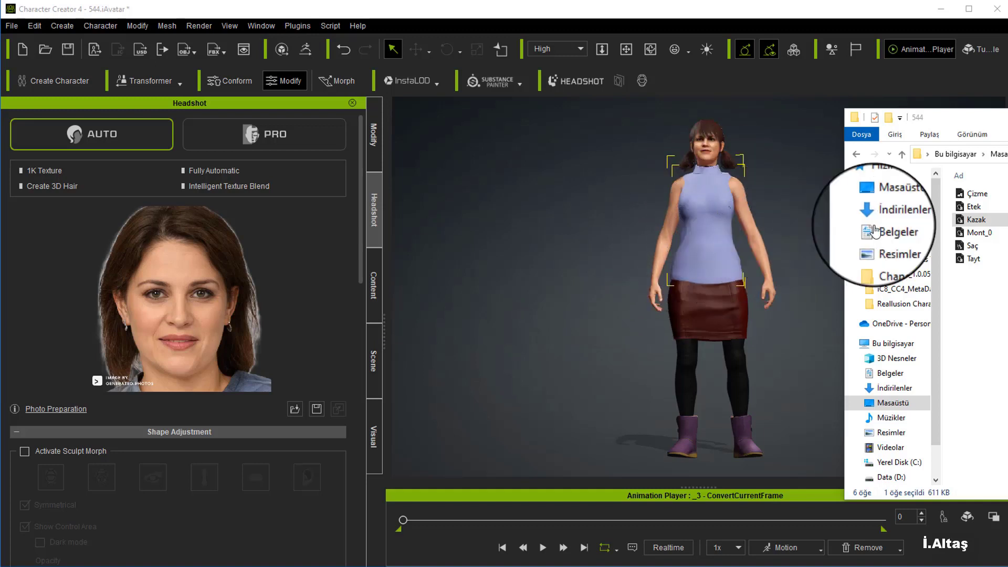
left_click_drag(970, 236, 708, 232)
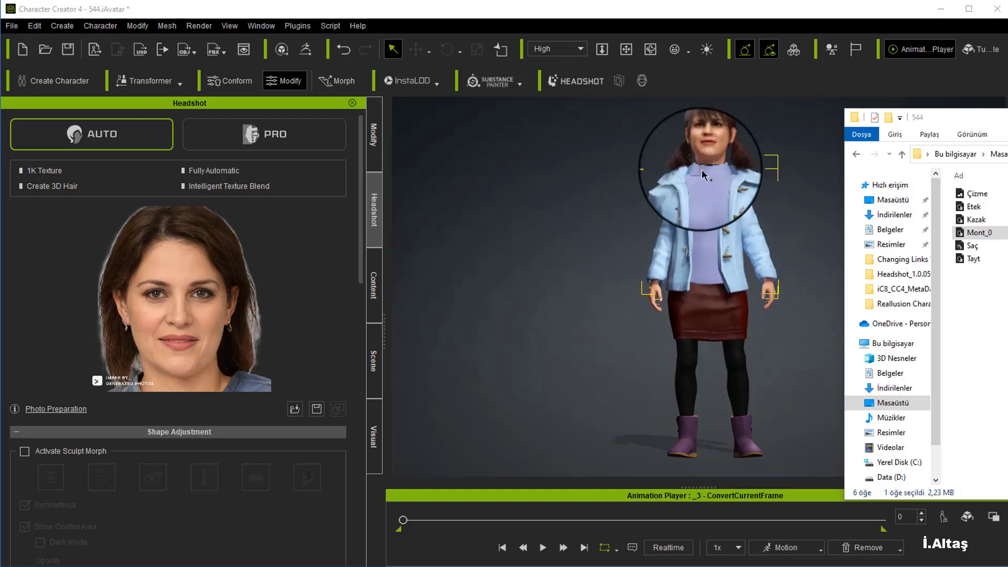
left_click(649, 50)
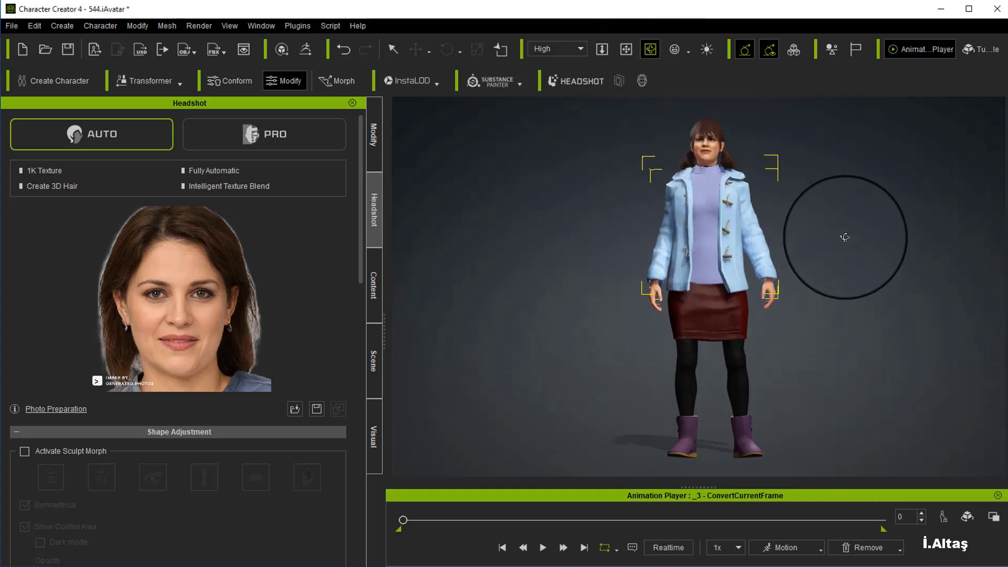
left_click_drag(842, 238, 703, 266)
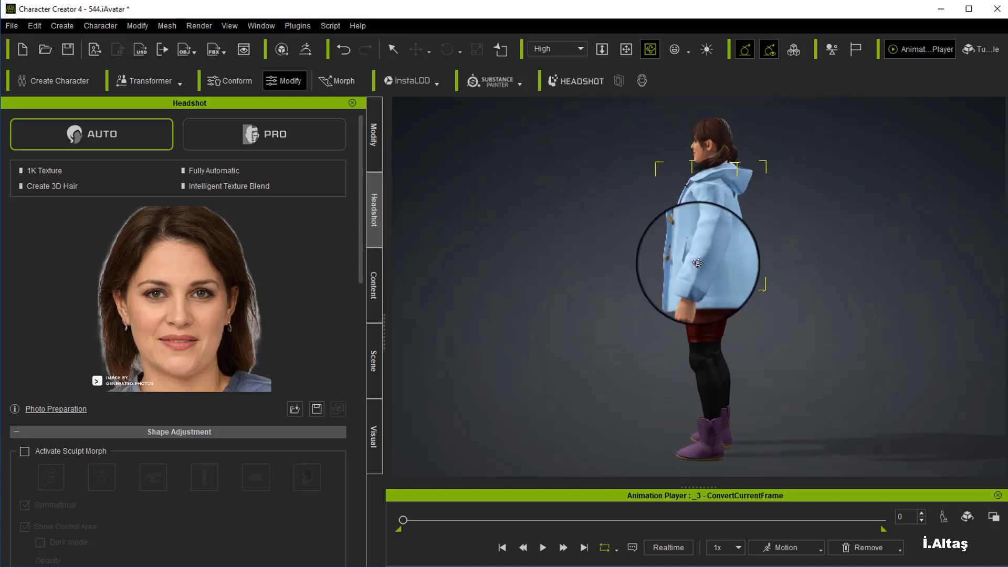
left_click_drag(788, 237, 877, 248)
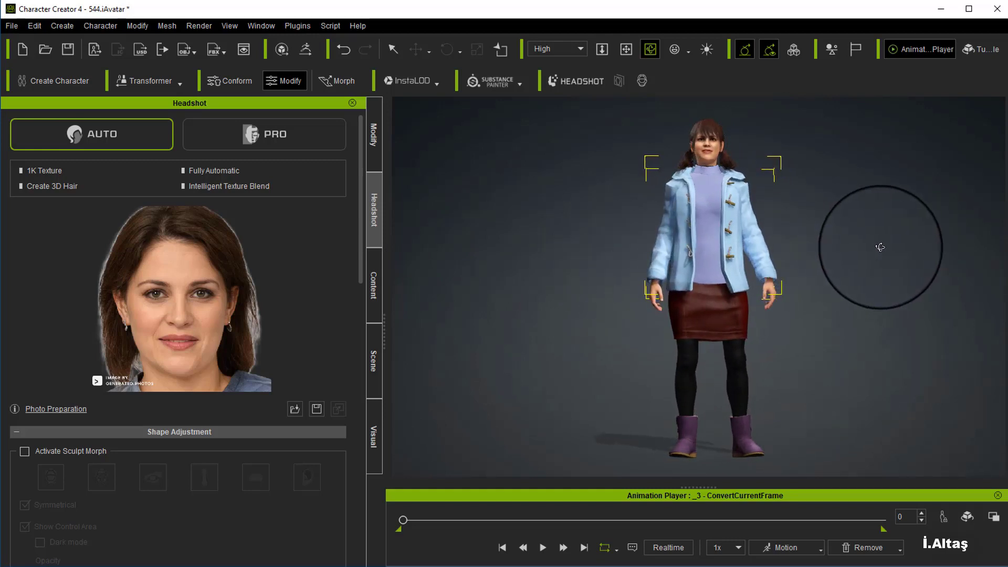